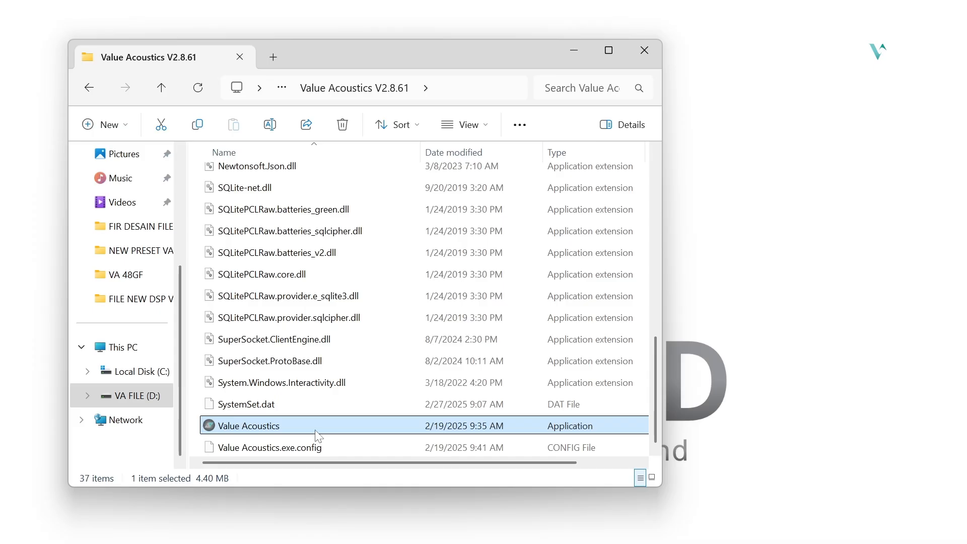
- Launch the Value Acoustics application from the pinned apps
right_click(314, 427)
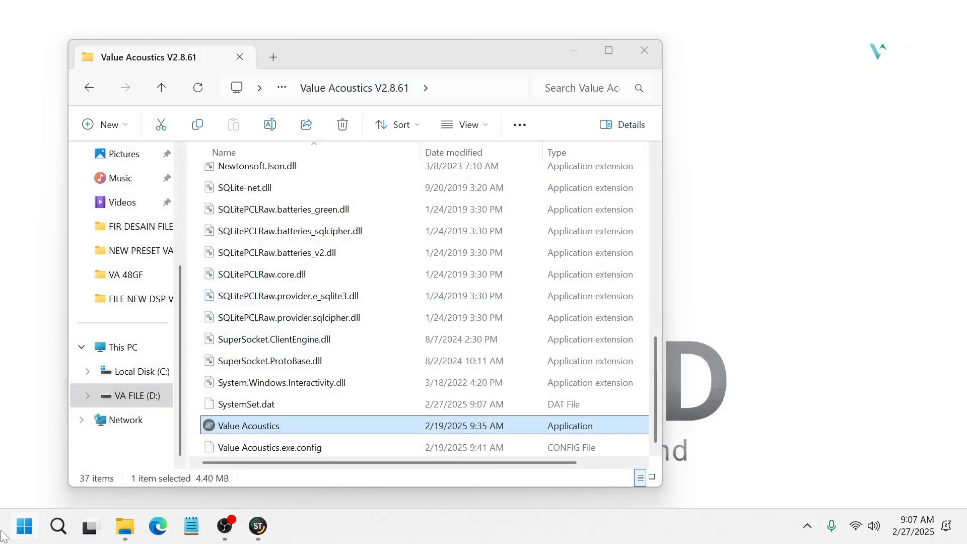
click(25, 527)
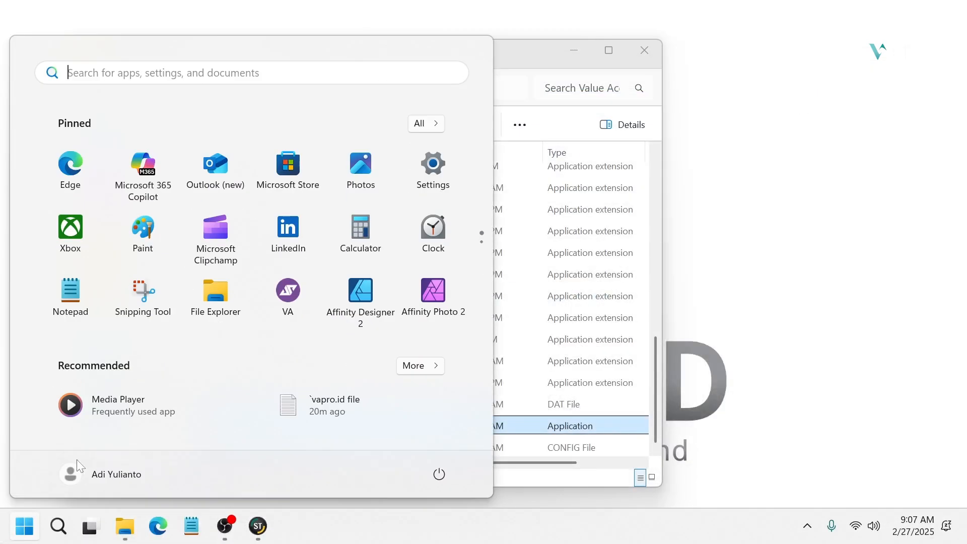
scroll(271, 223, down, 1)
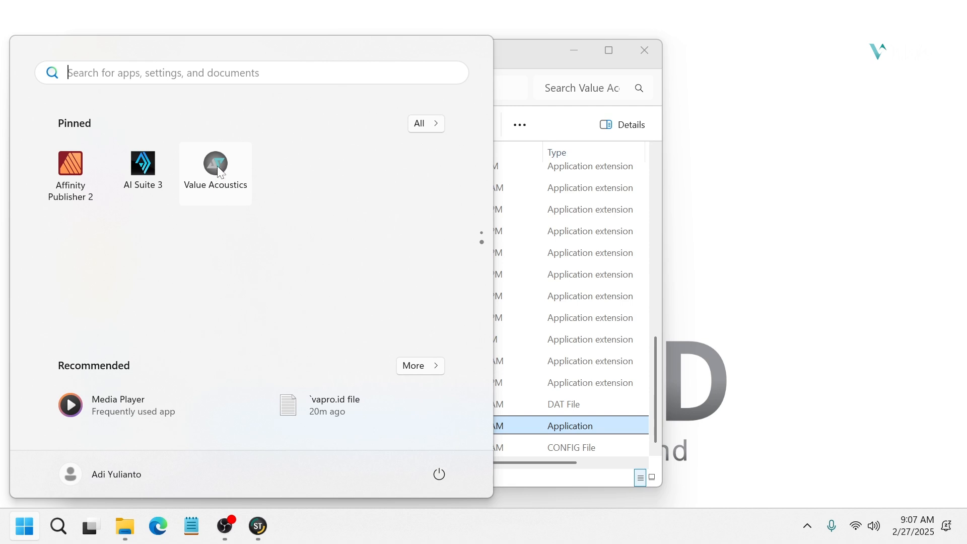
click(217, 166)
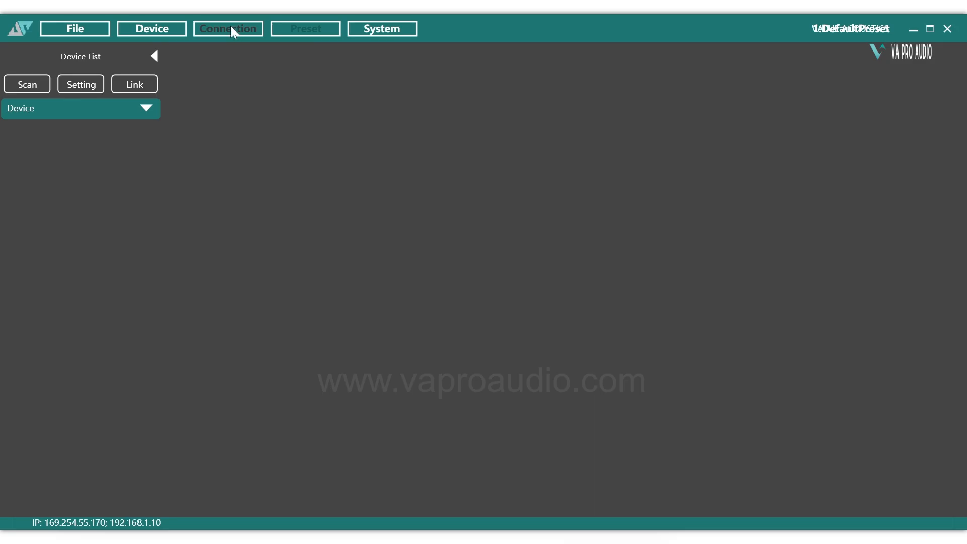
- Review the COM and USB connection types, choose TCP, and open the VA48SF device for control
click(232, 29)
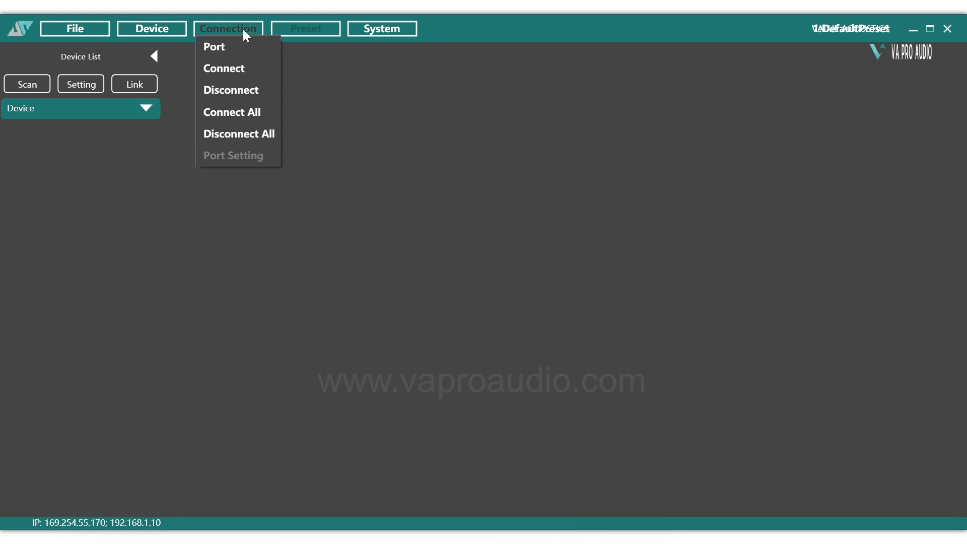
click(237, 33)
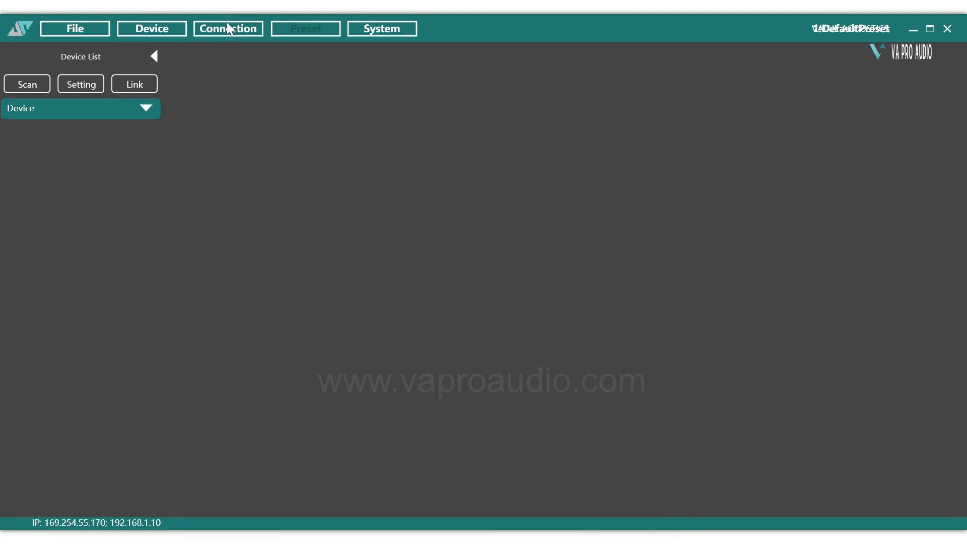
click(227, 24)
click(230, 46)
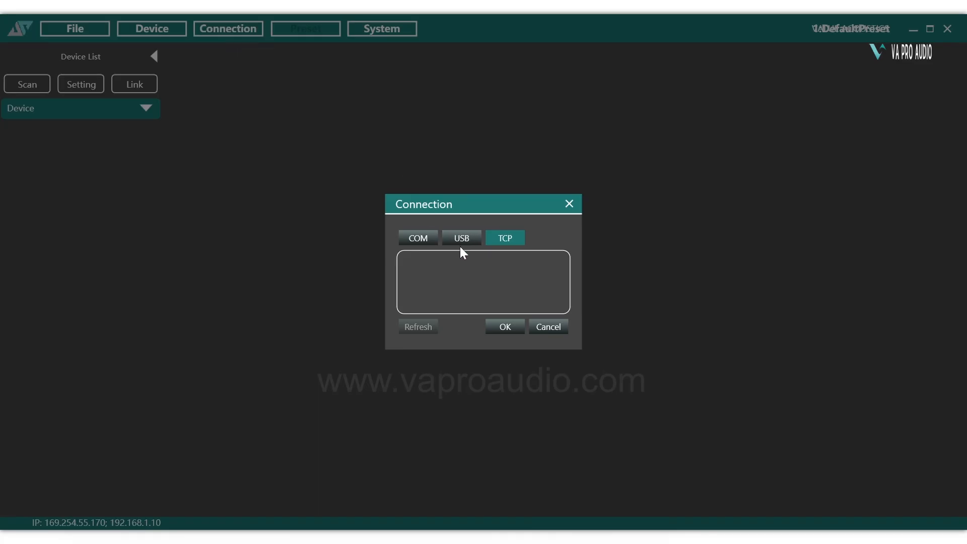
click(411, 240)
click(510, 238)
click(414, 243)
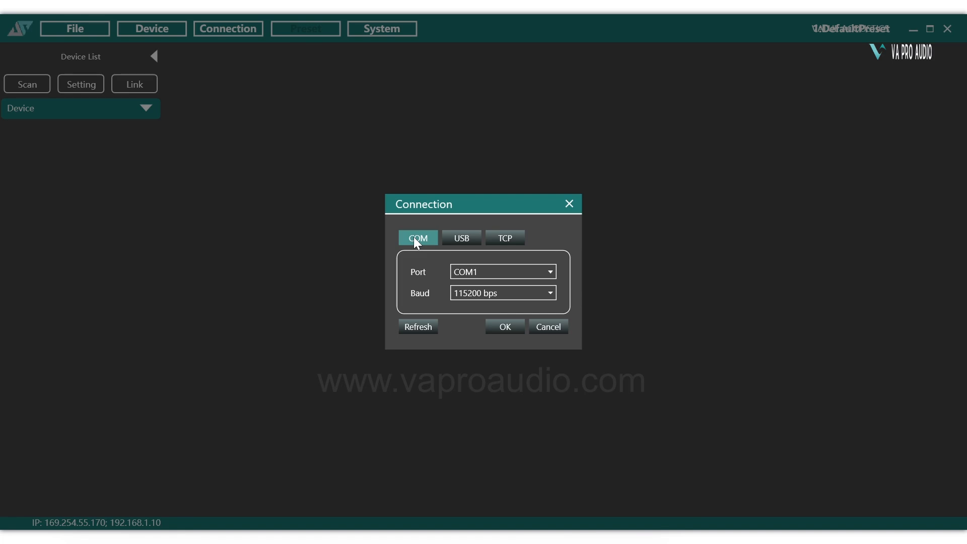
click(457, 245)
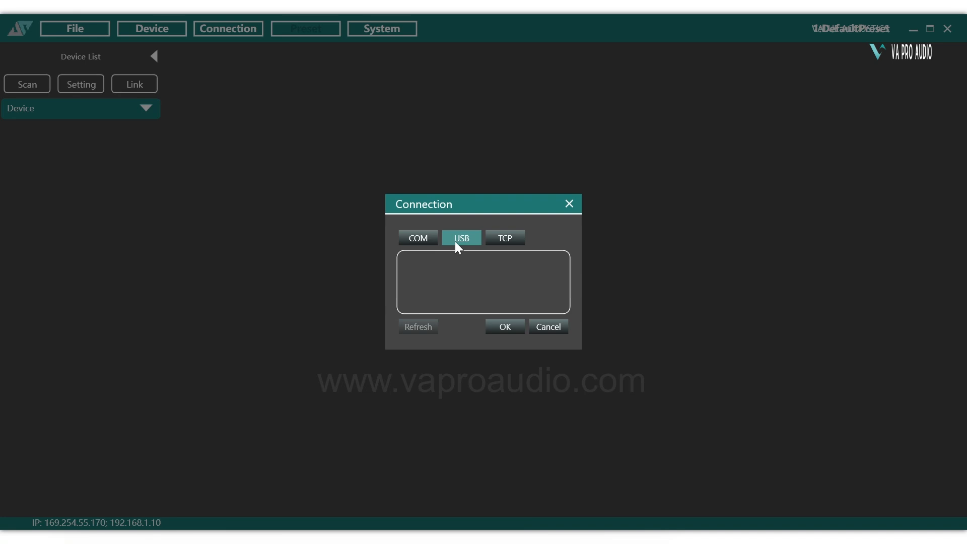
click(501, 239)
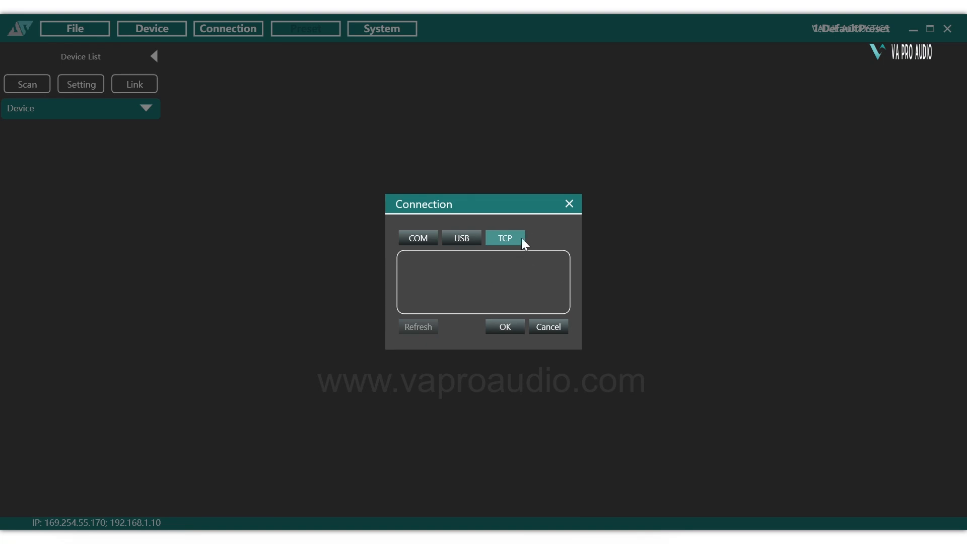
click(506, 327)
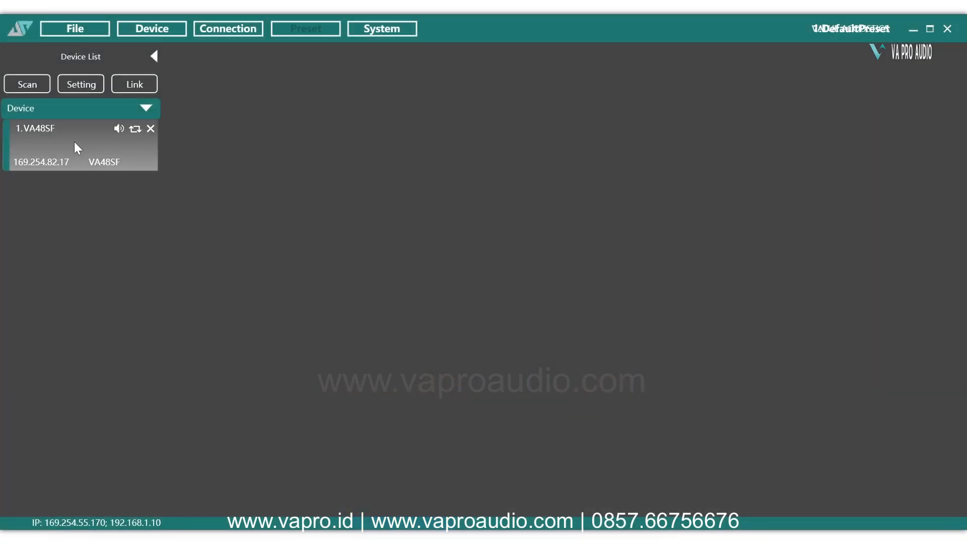
double_click(73, 141)
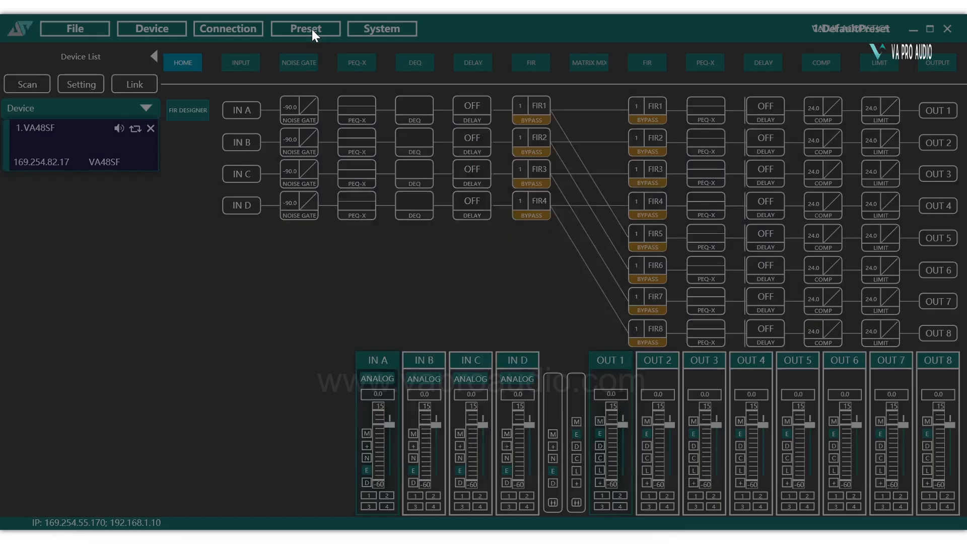
- Examine the stored device presets from 24 2WAY-M to 30 LA-SUB-X in the device preset list
click(312, 29)
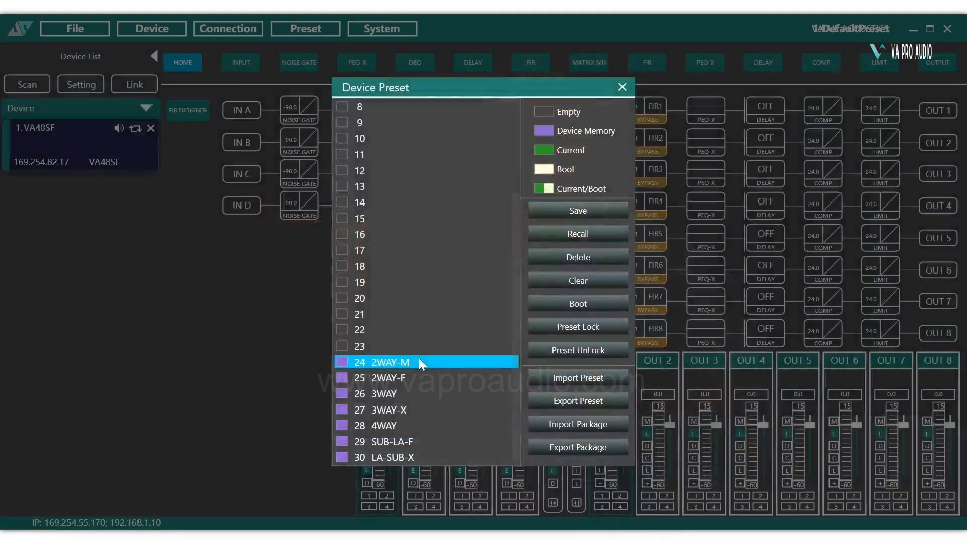
click(393, 379)
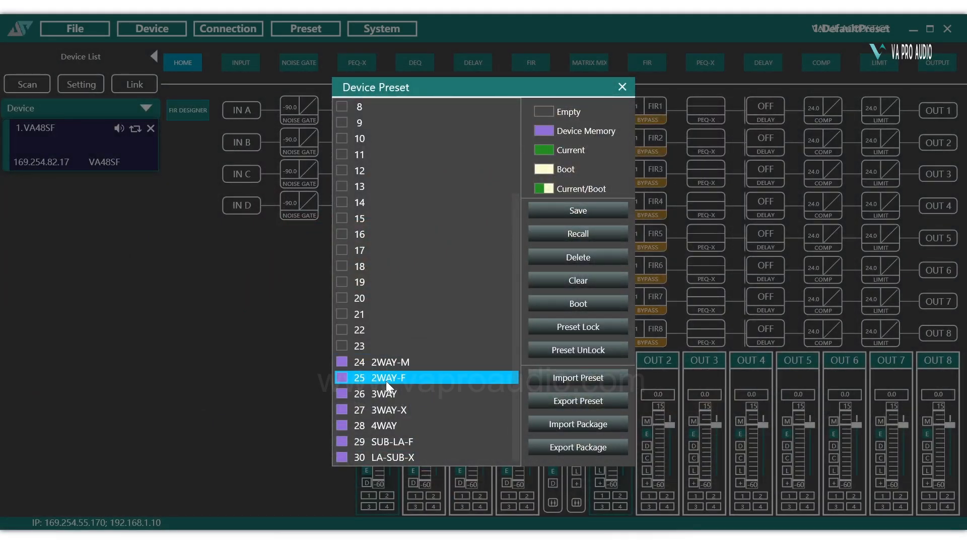
click(399, 360)
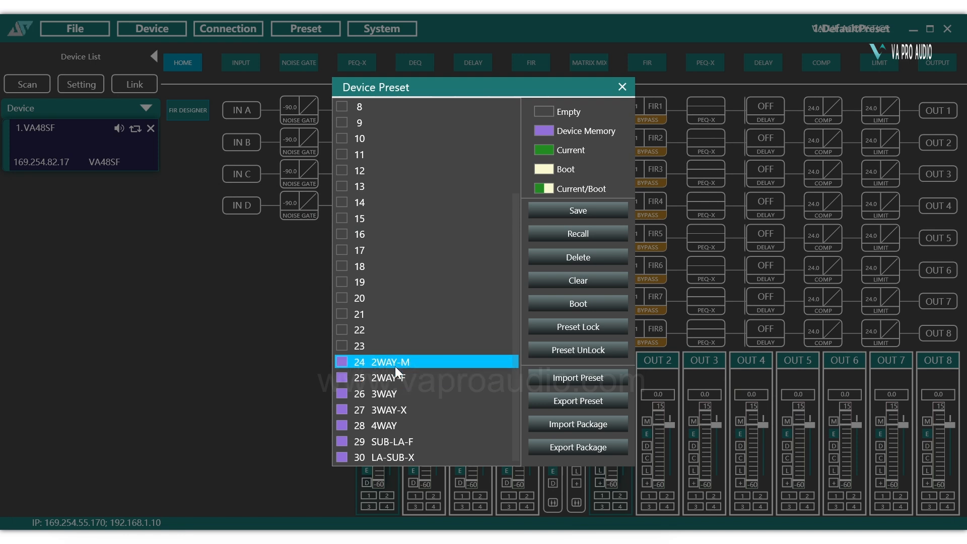
click(395, 392)
click(404, 410)
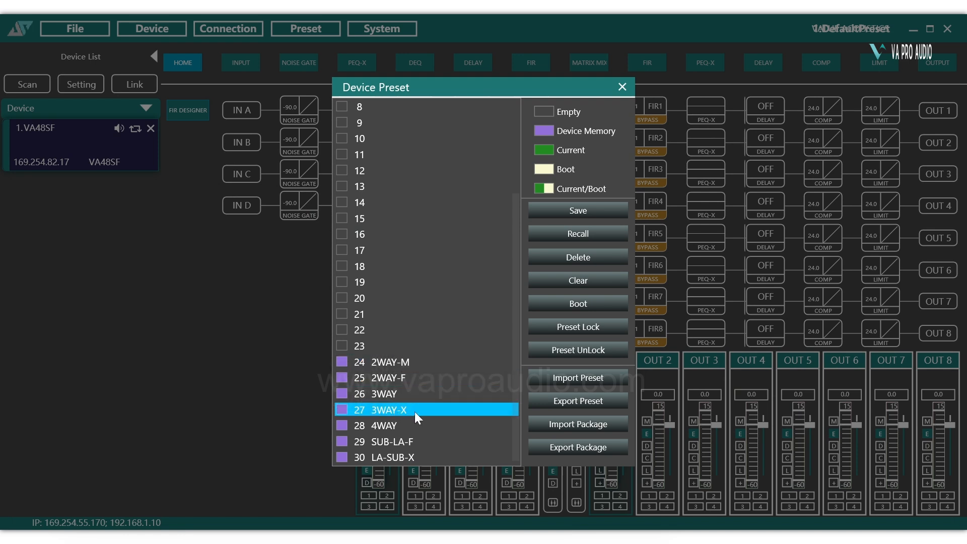
click(414, 426)
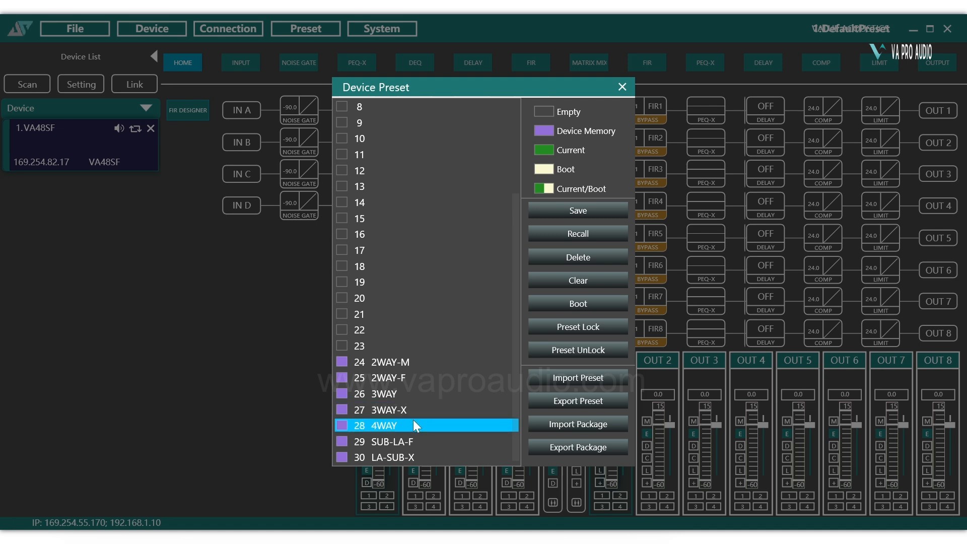
click(403, 442)
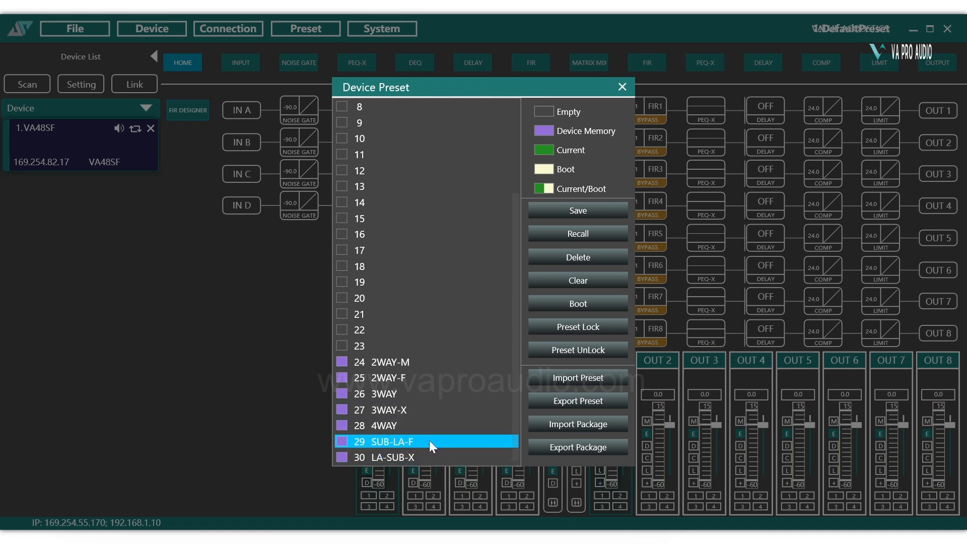
click(400, 458)
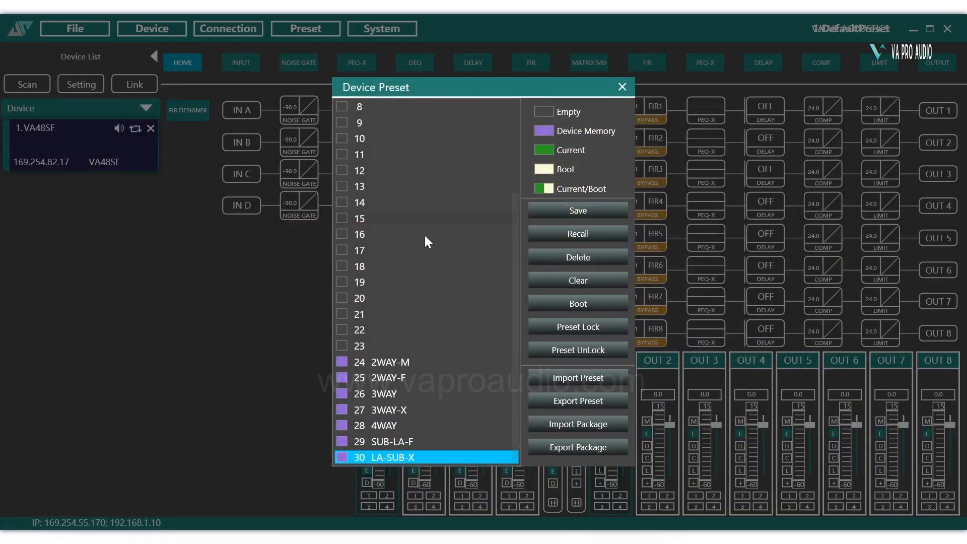
scroll(439, 312, up, 3)
scroll(426, 327, down, 3)
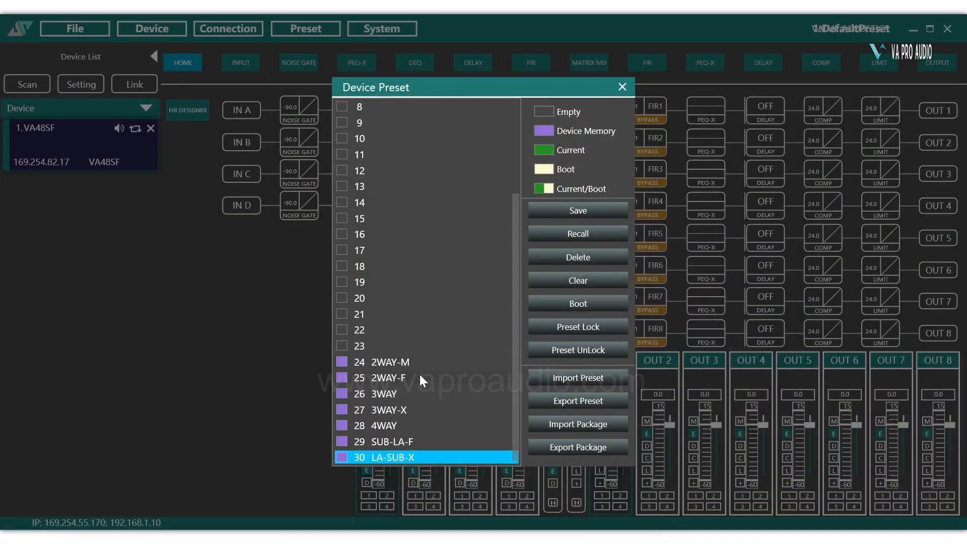
- Recall device preset 24 2WAY-M and close the preset list
click(403, 363)
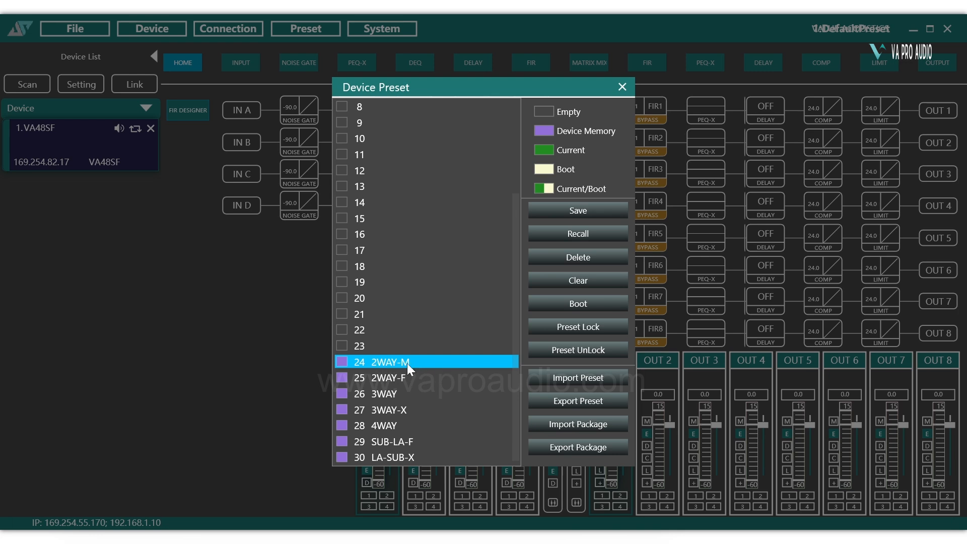
click(582, 238)
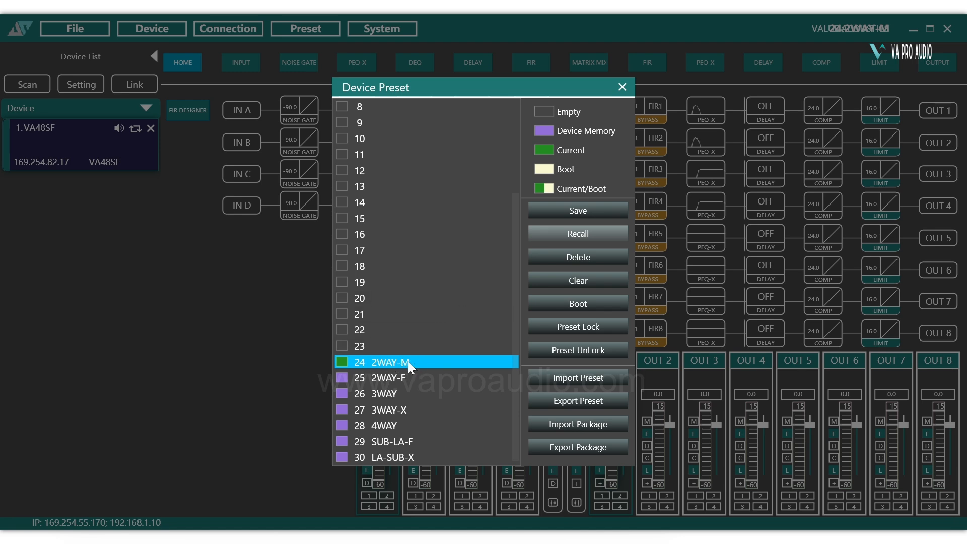
click(622, 87)
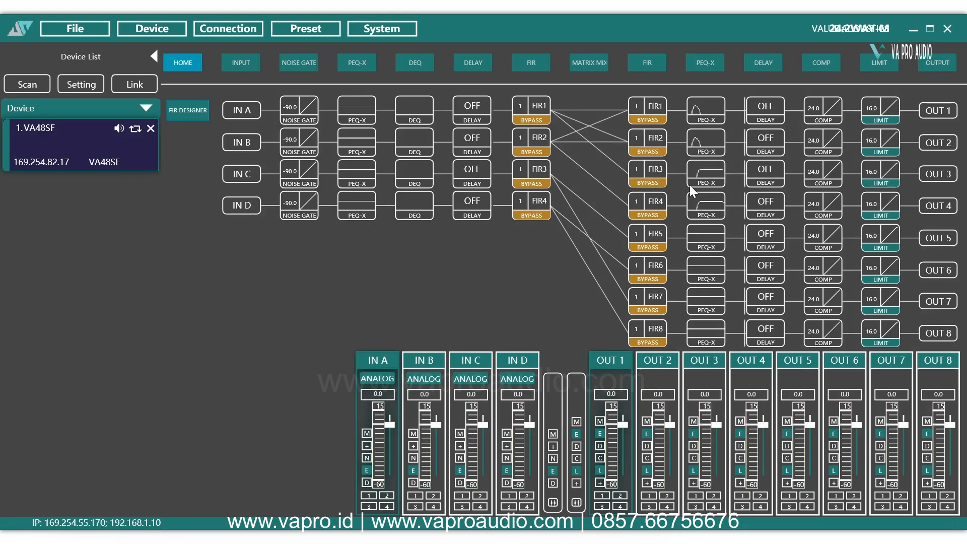
- Examine the output PEQ crossover curves of OUT 1 through OUT 4
click(708, 113)
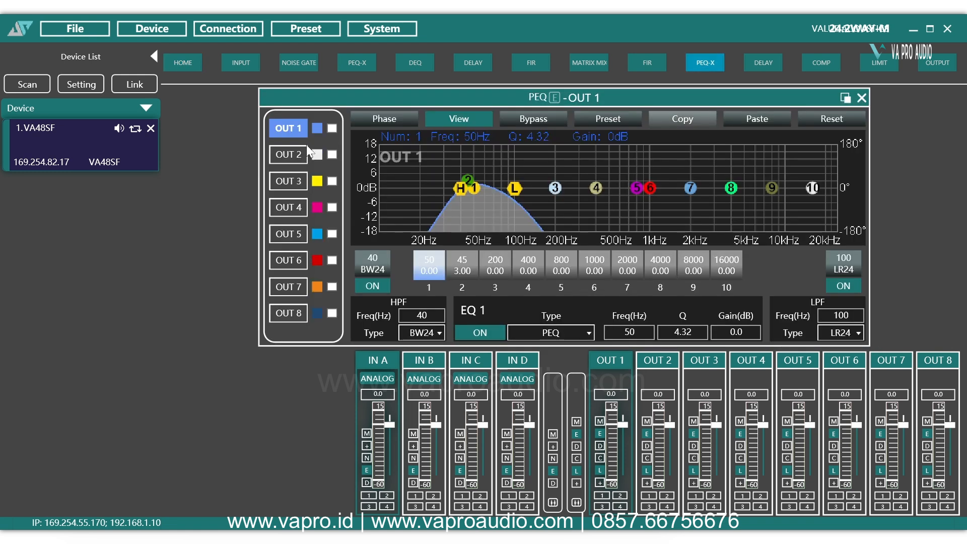
click(292, 157)
click(287, 183)
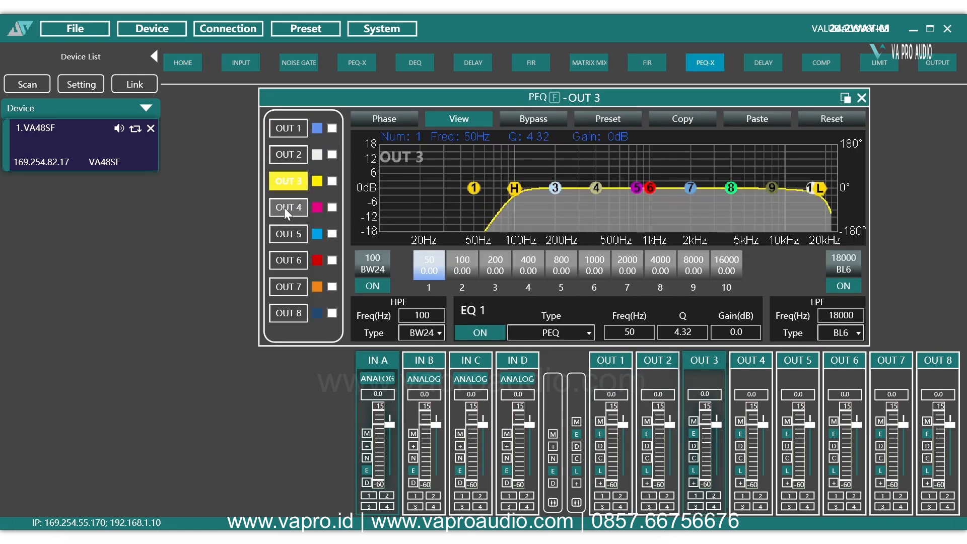
click(284, 208)
click(291, 131)
- Adjust the OUT 3 EQ bands, putting band 4 at about 396 Hz with -0.4 dB gain, and return to the home overview
click(290, 183)
drag(517, 186, 596, 190)
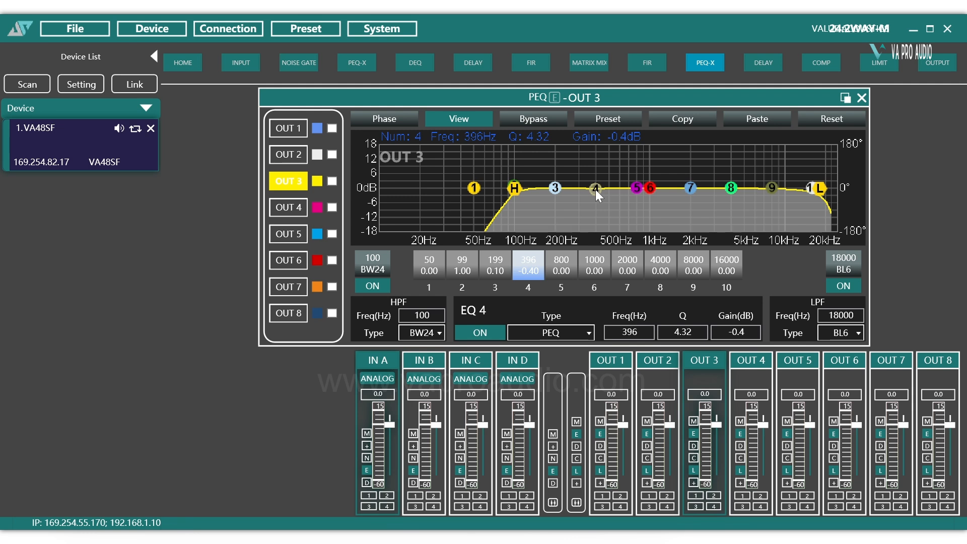
click(185, 64)
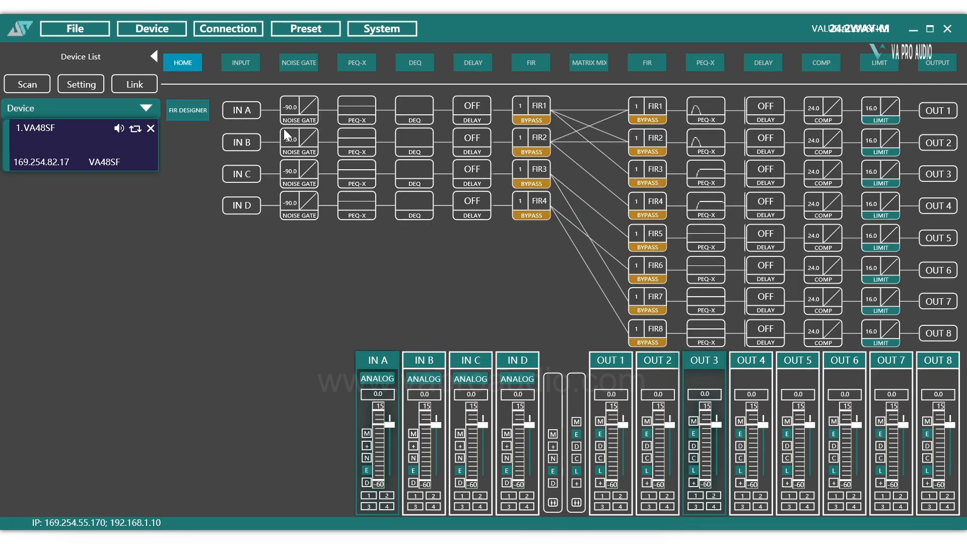
- Show the input, noise gate and input PEQ-X settings for IN A
click(240, 59)
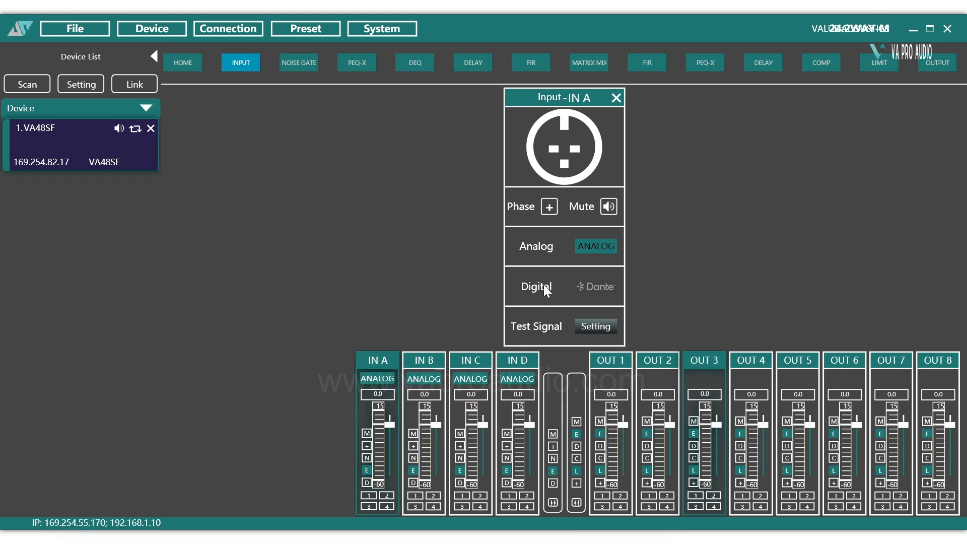
click(291, 63)
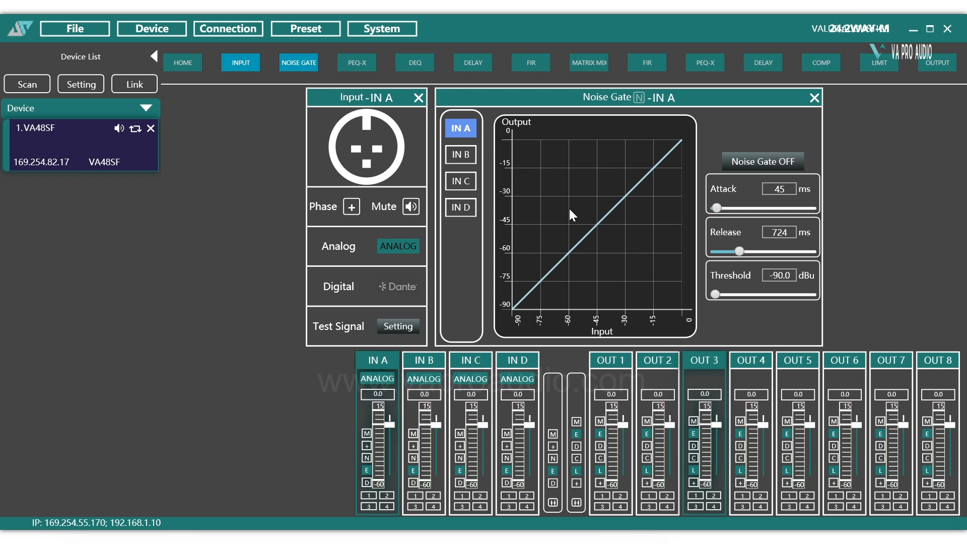
click(357, 62)
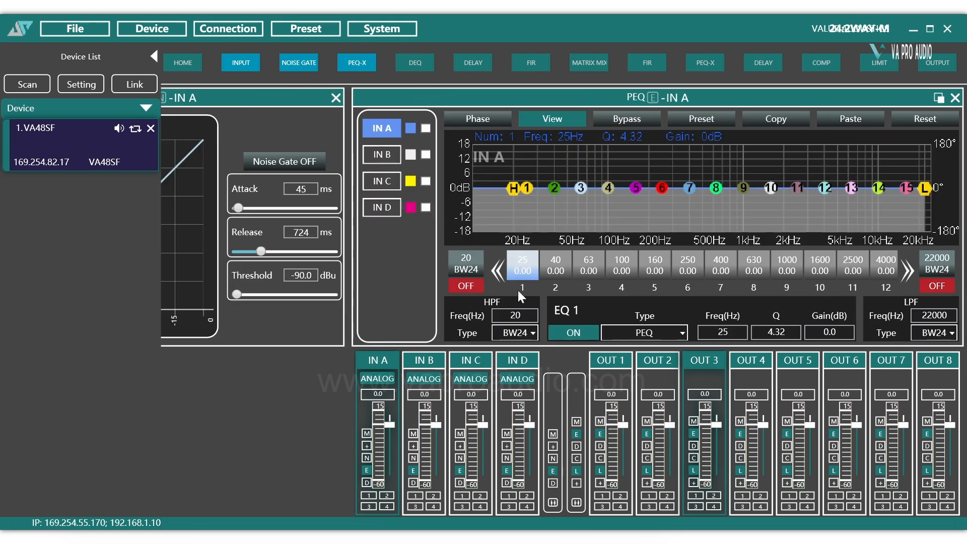
- Examine the upper EQ bands and high-pass filter types of IN A, and switch to IN B and back
click(909, 263)
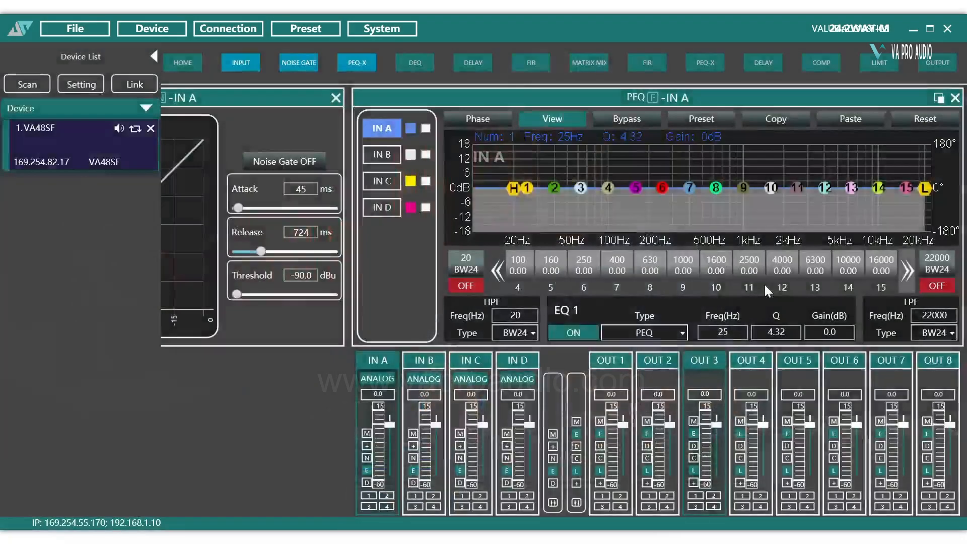
click(515, 333)
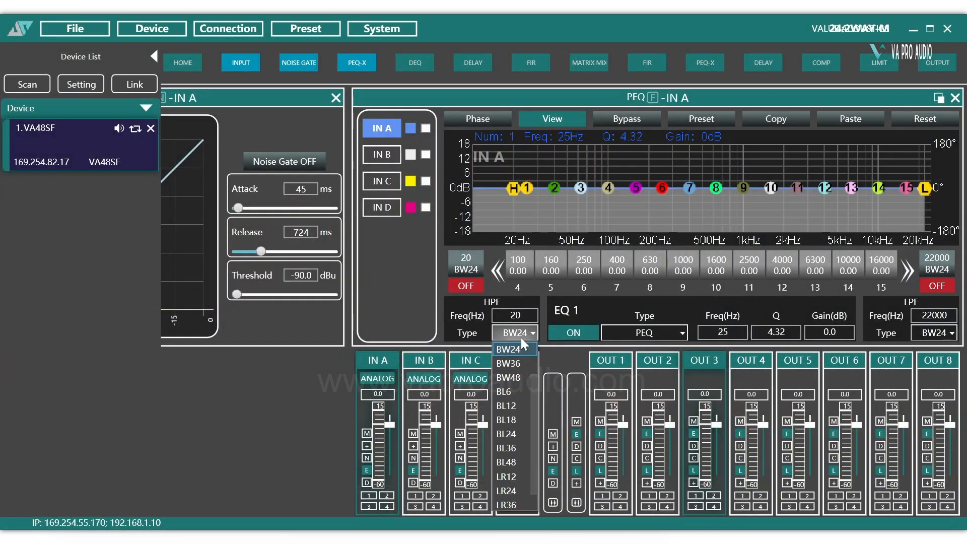
scroll(521, 432, down, 1)
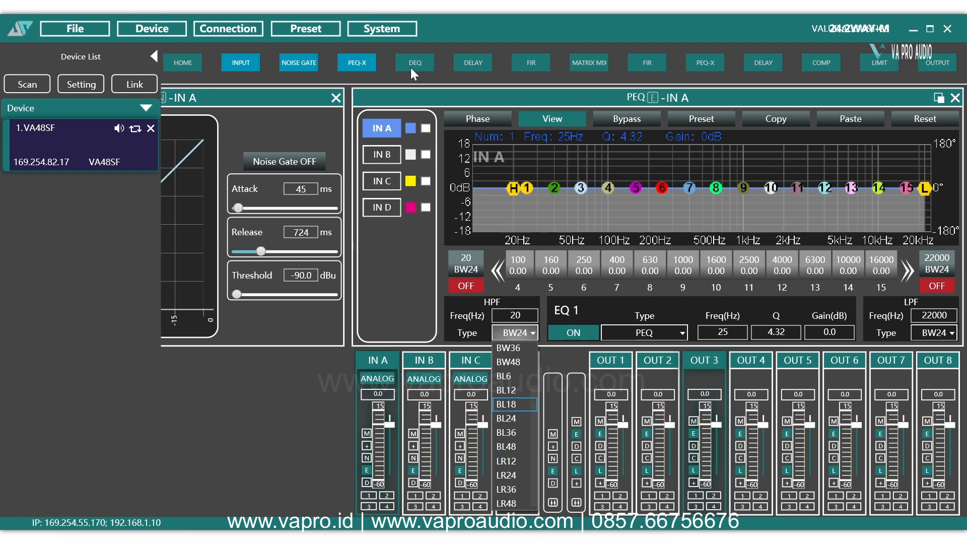
click(565, 127)
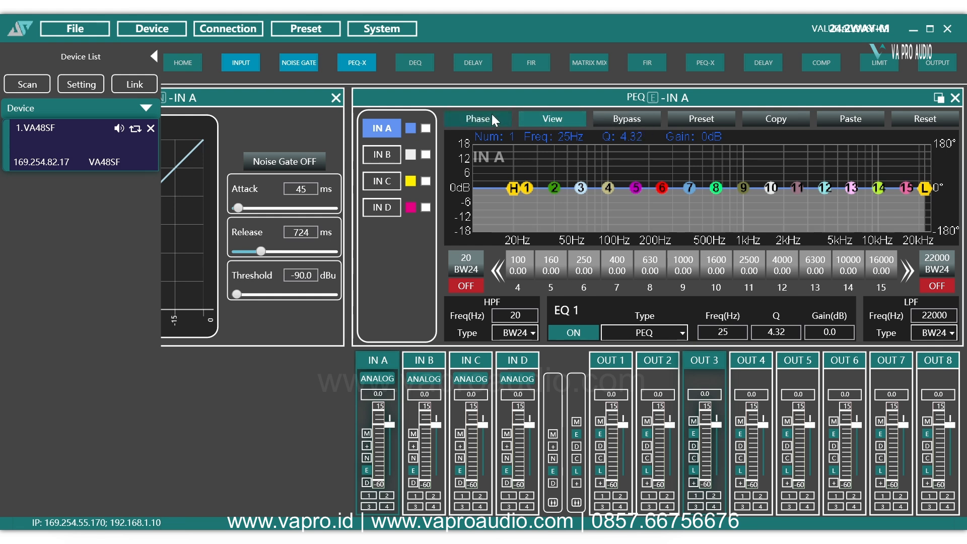
click(384, 150)
click(388, 133)
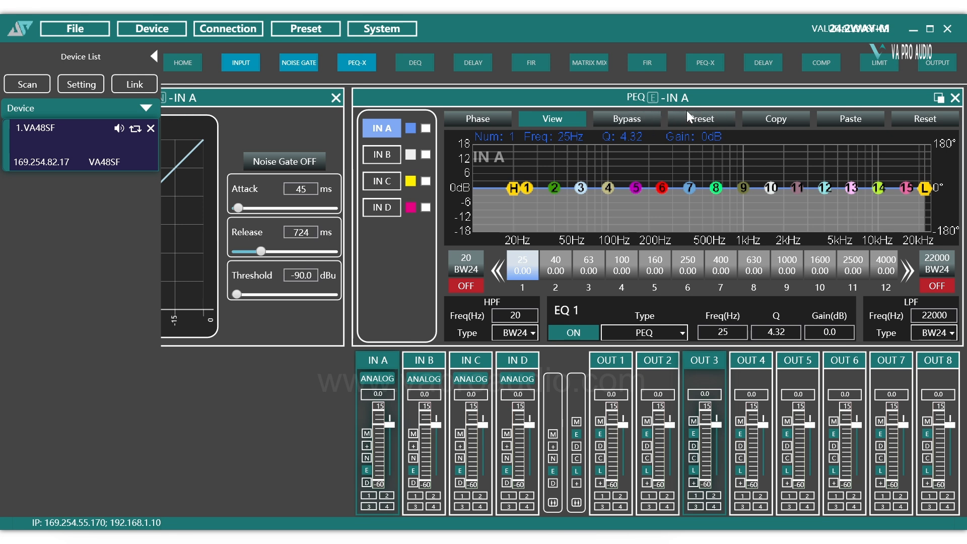
- Examine the input DEQ settings of IN A through IN D and return to IN A
click(404, 63)
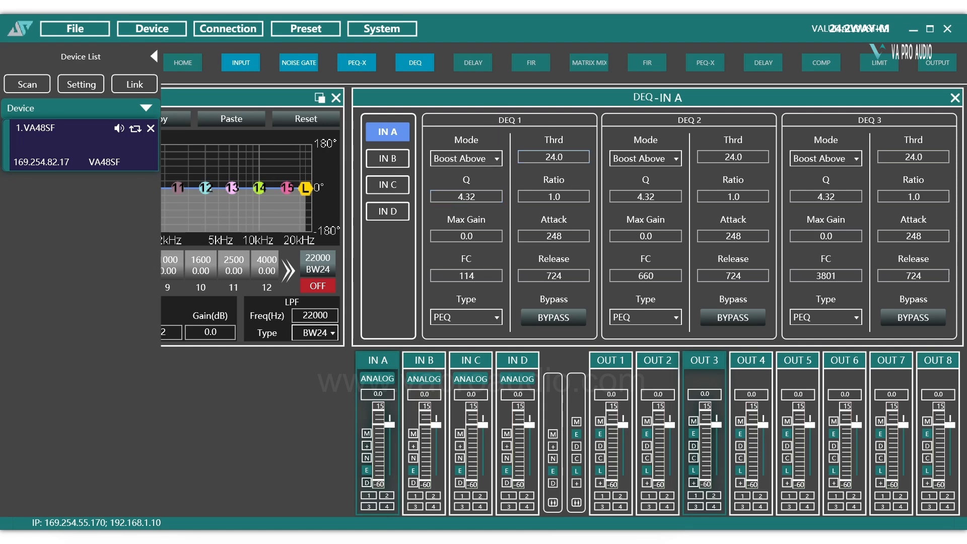
click(391, 158)
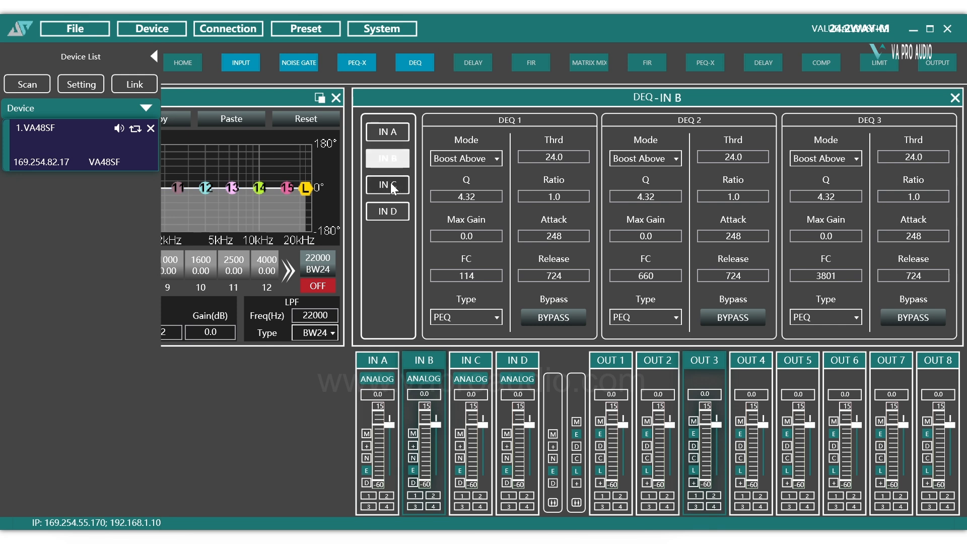
click(391, 183)
click(381, 203)
click(384, 132)
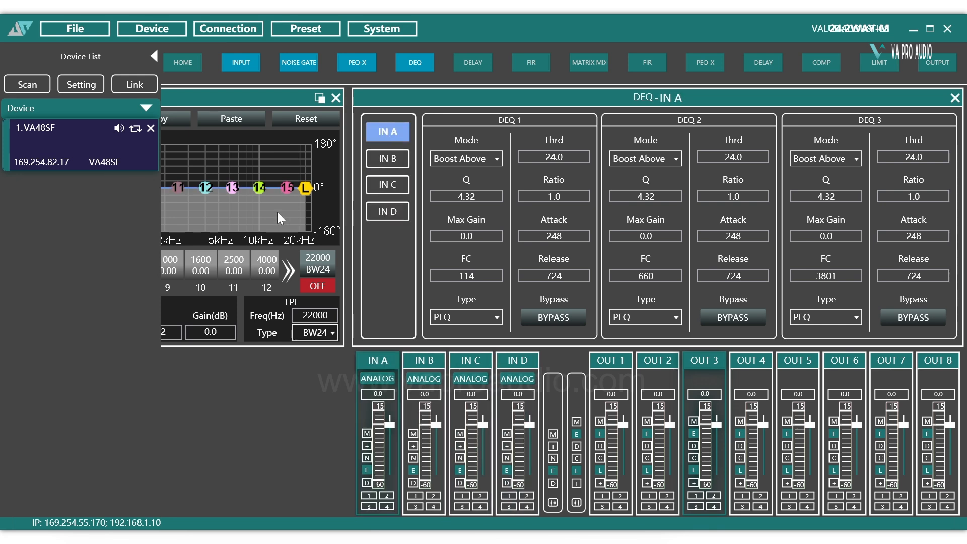
- Turn on all input delays, raising the IN A delay to 1000 ms and bringing it back to 0 ms
click(471, 61)
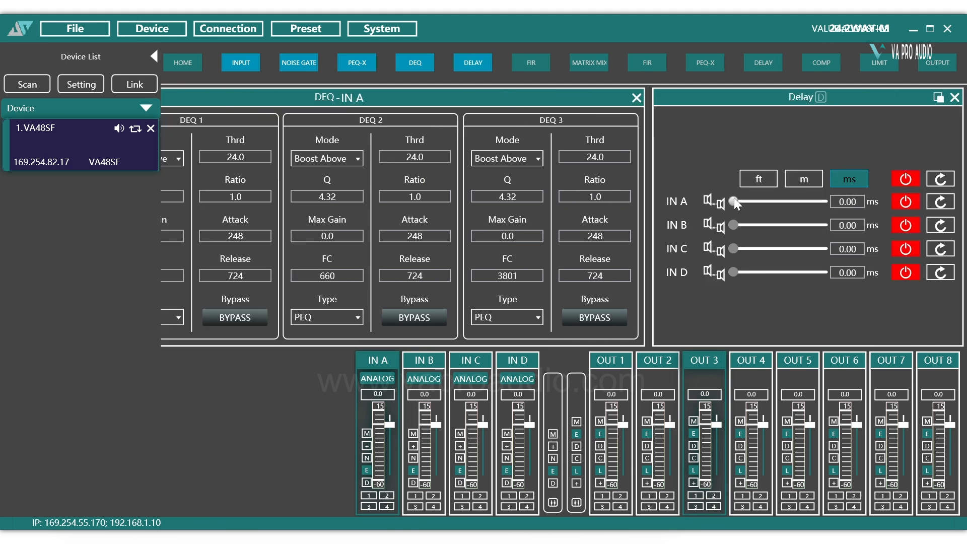
drag(733, 198, 884, 214)
click(896, 181)
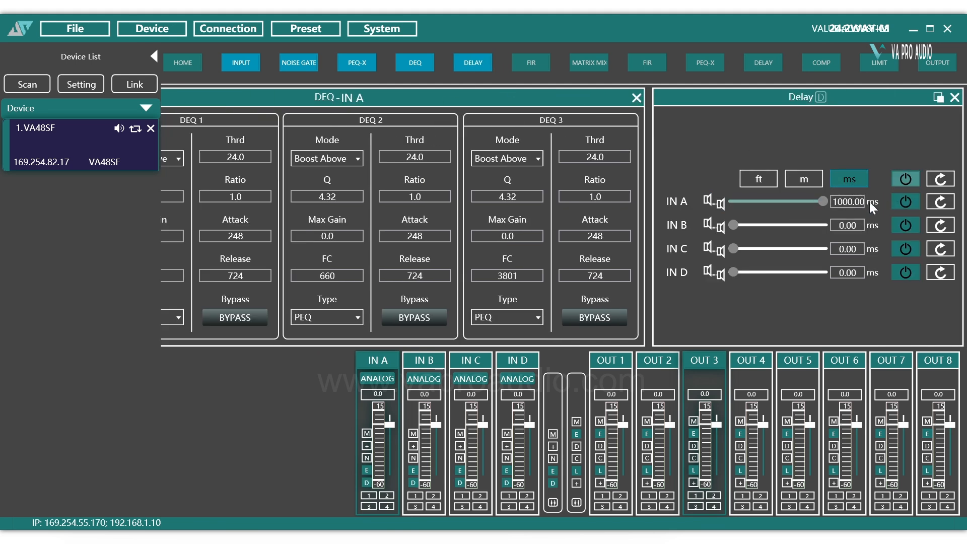
drag(826, 197, 666, 199)
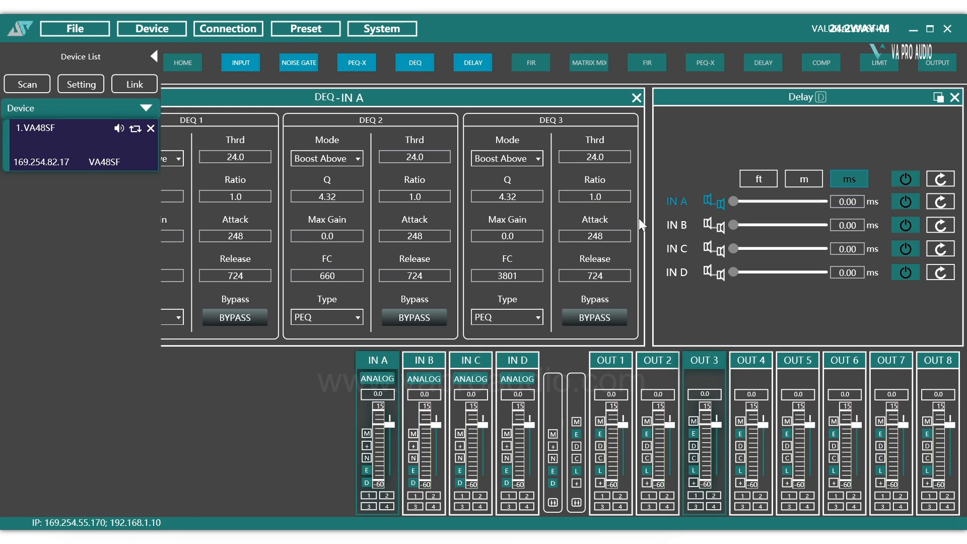
- Show the input and output FIR settings, and examine the high-pass filter types in the OUT 3 PEQ-X
click(536, 66)
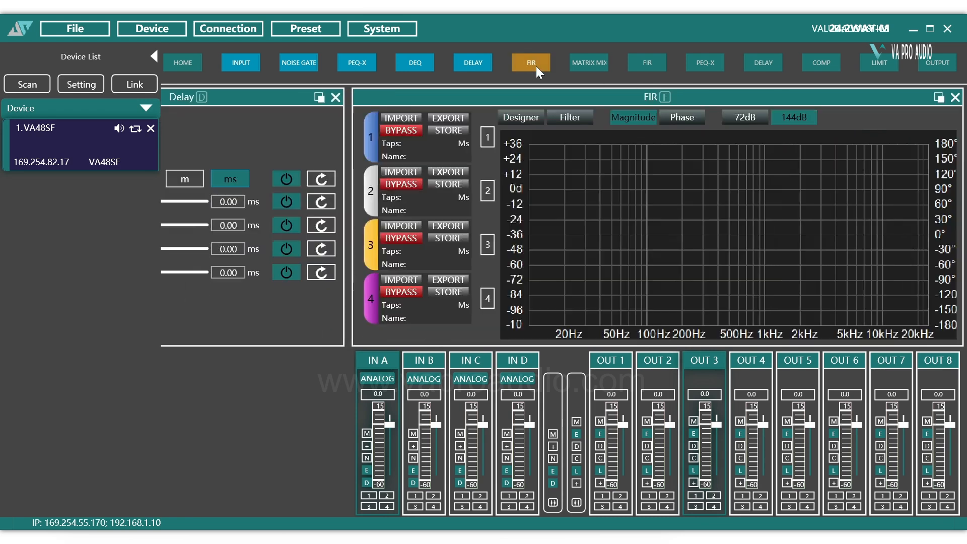
click(637, 64)
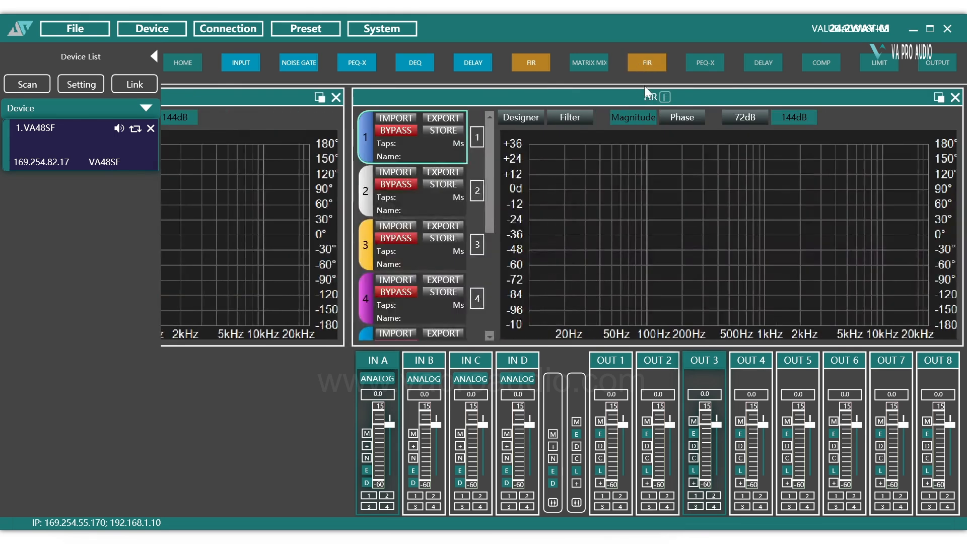
click(700, 66)
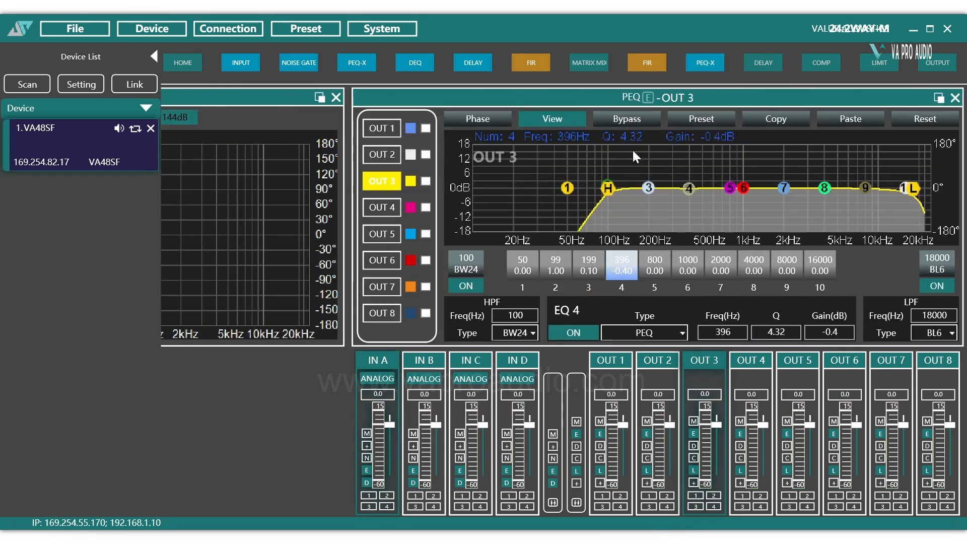
click(514, 333)
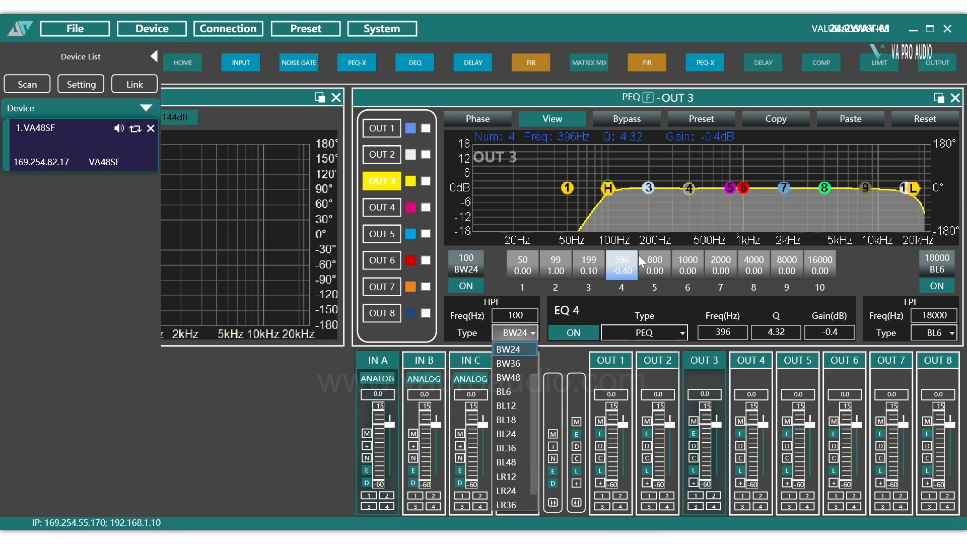
click(688, 299)
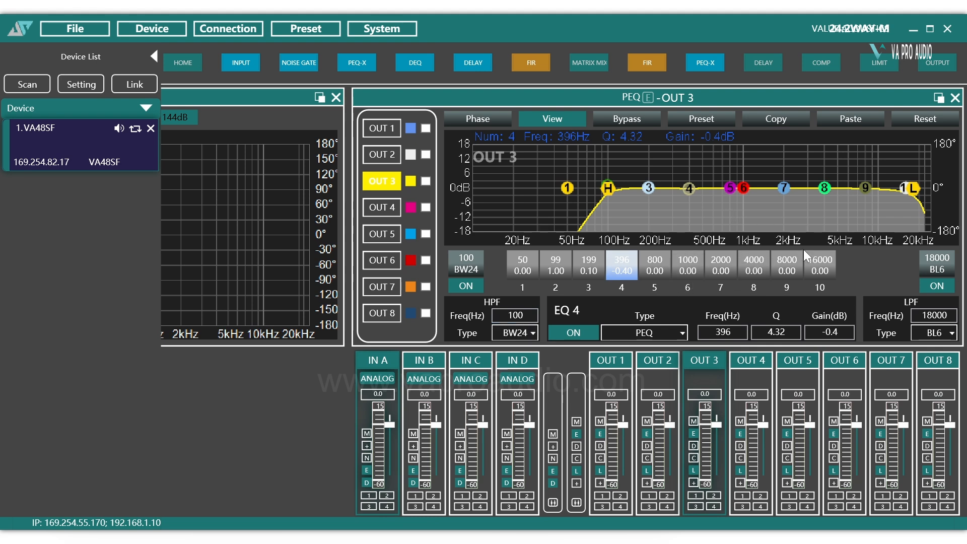
- Examine the output delay, the OUT 3 compressor and limiter settings, and the matrix mix routing
click(757, 68)
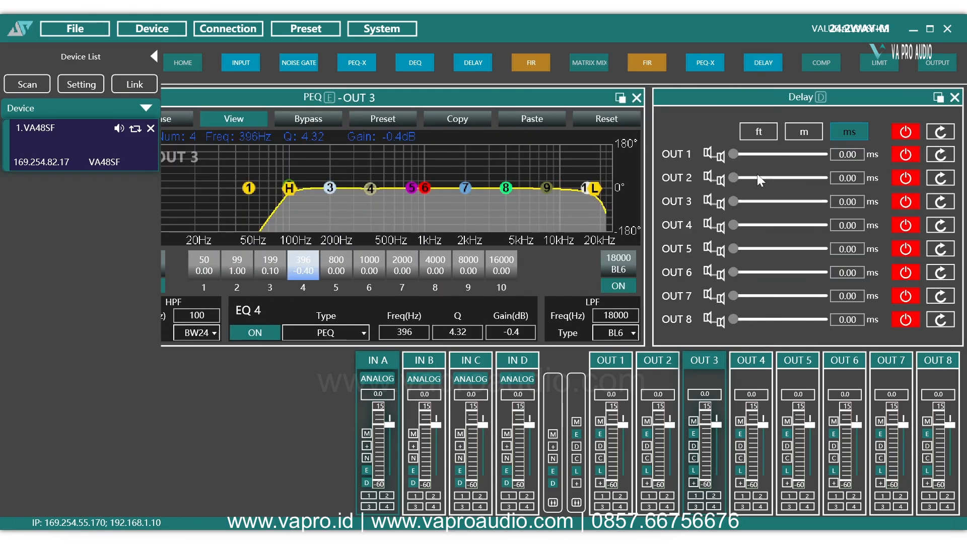
click(815, 69)
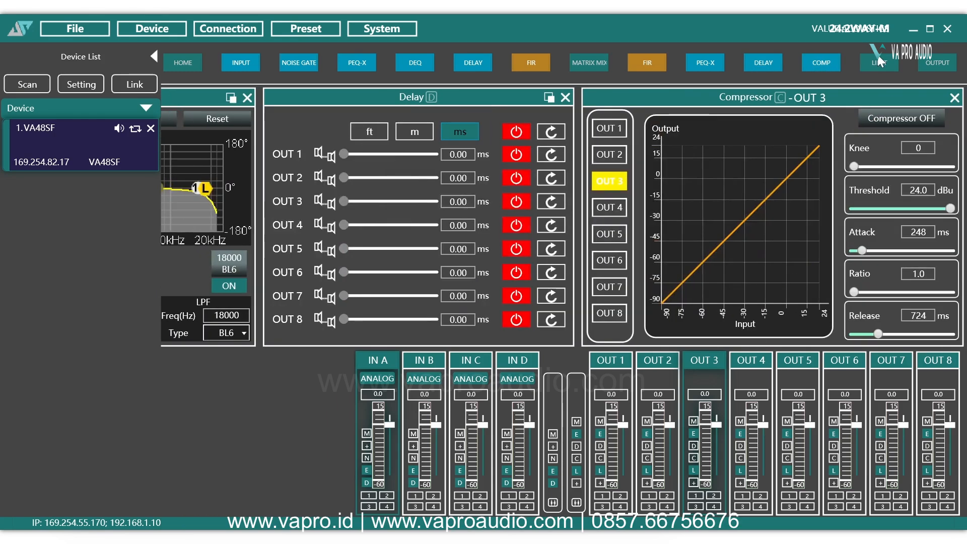
click(877, 55)
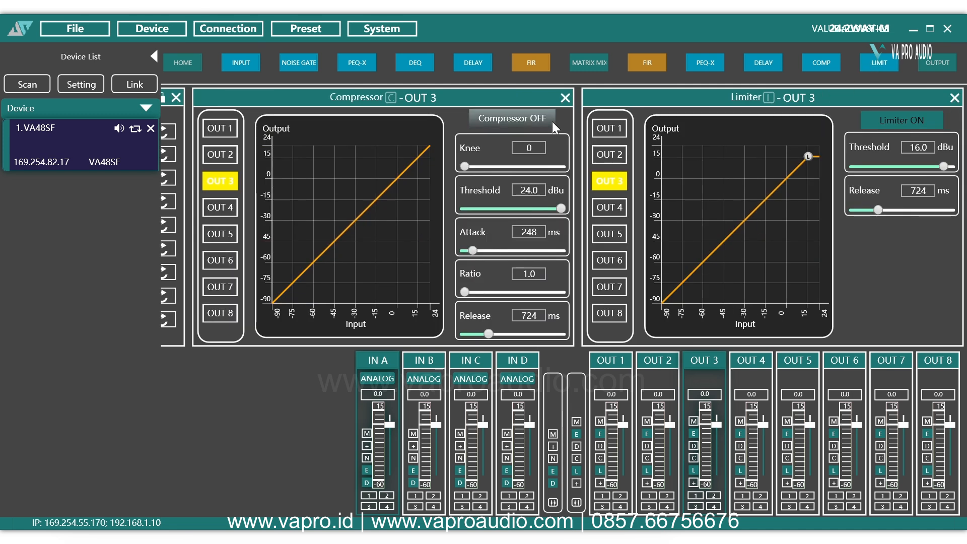
click(588, 65)
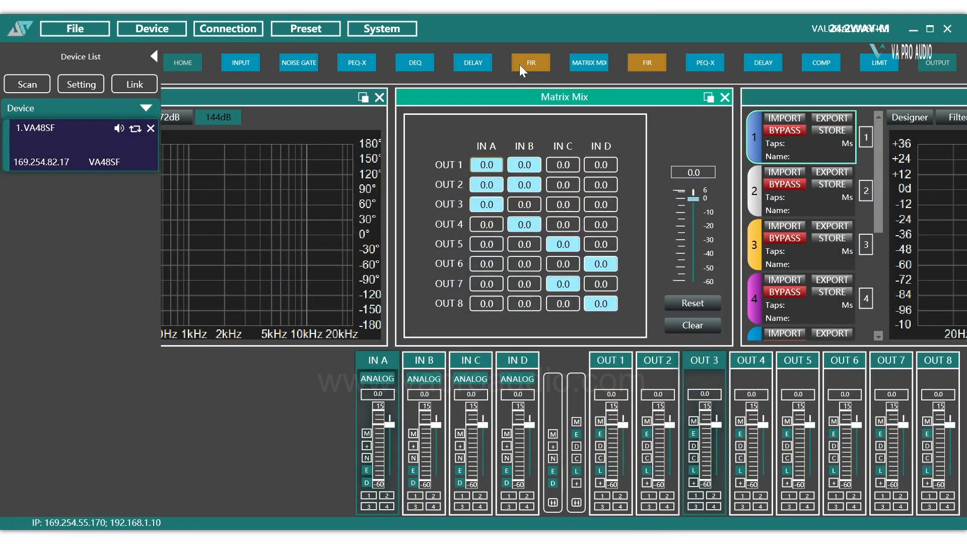
- Open the FIR Designer from the input FIR settings and load `vapro.id file.txt as the speaker response
click(530, 62)
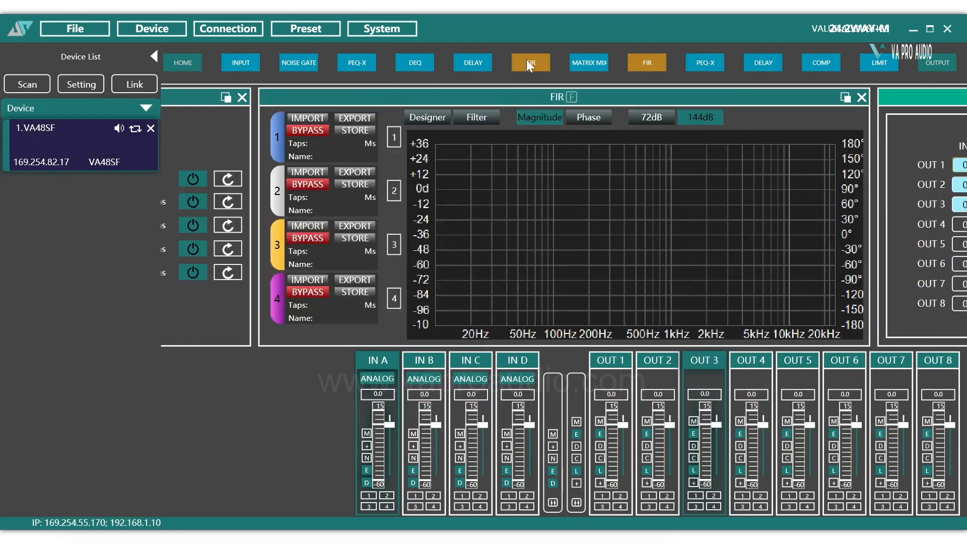
click(436, 118)
click(247, 156)
click(226, 121)
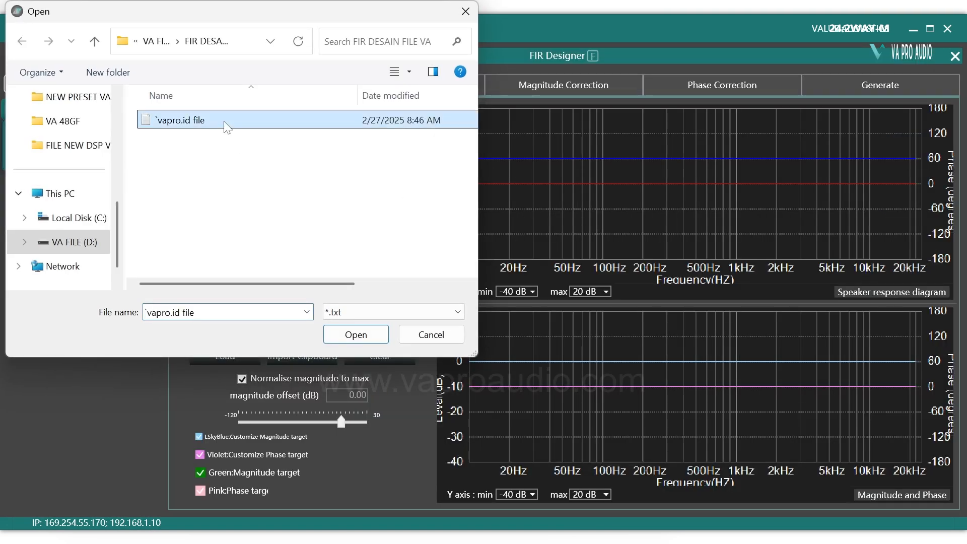
click(356, 335)
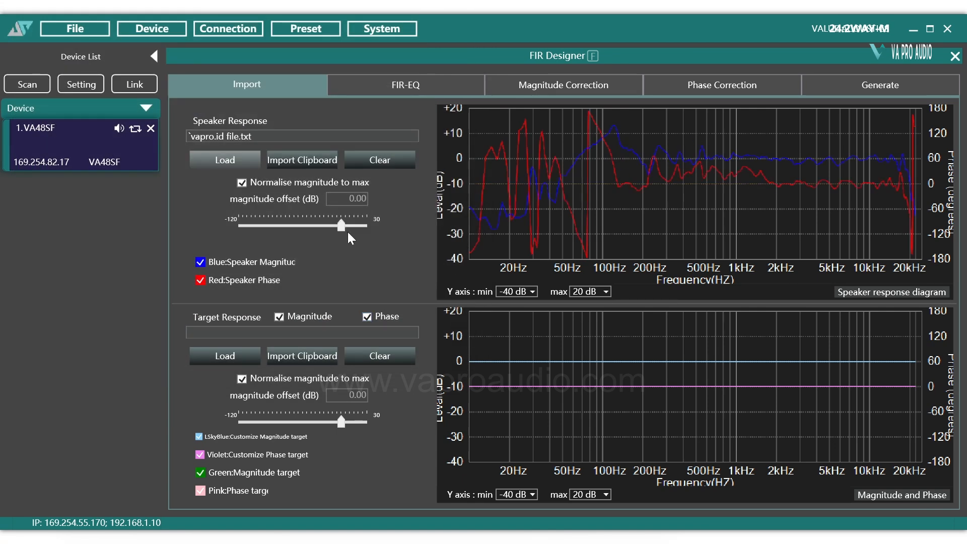
- Examine the FIR Designer's FIR-EQ, magnitude correction, phase correction and generate settings, including the available storage channels
click(375, 81)
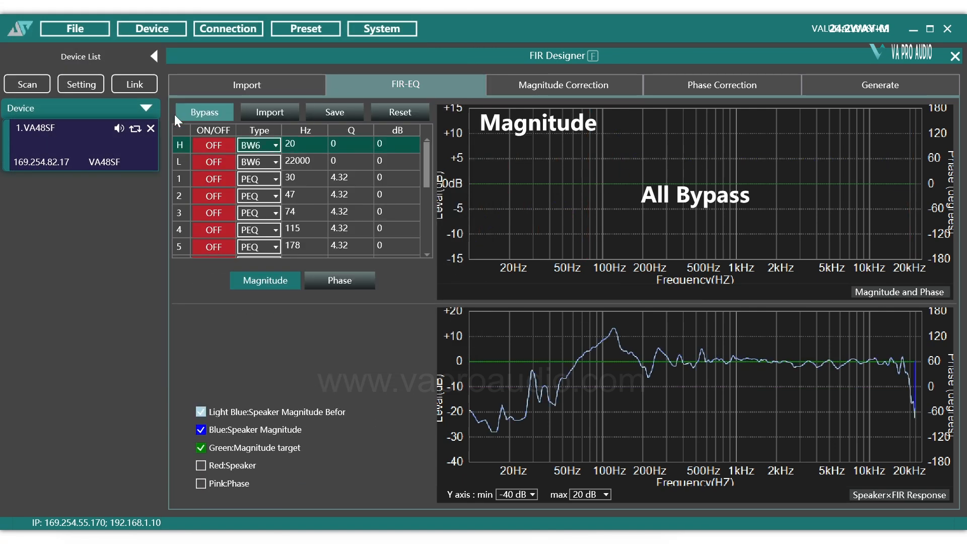
click(541, 83)
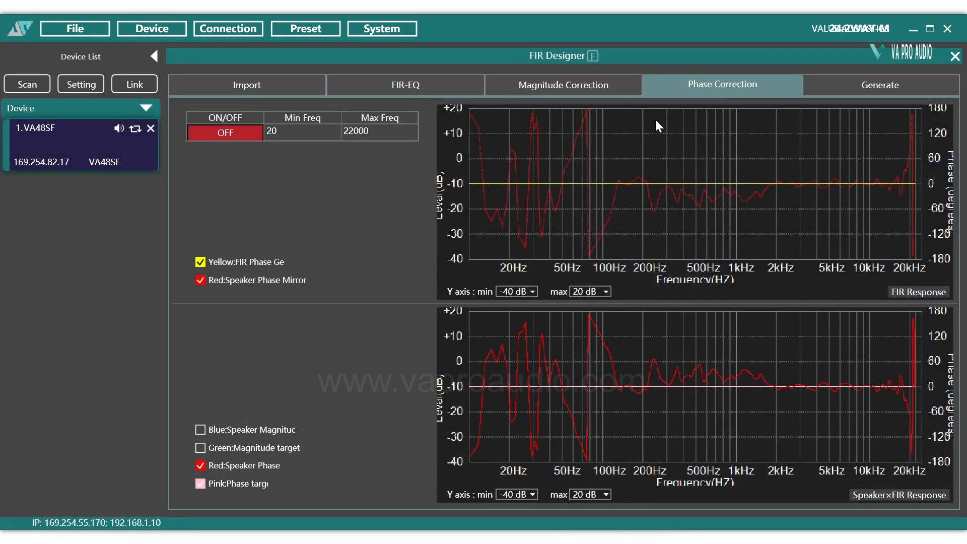
click(408, 87)
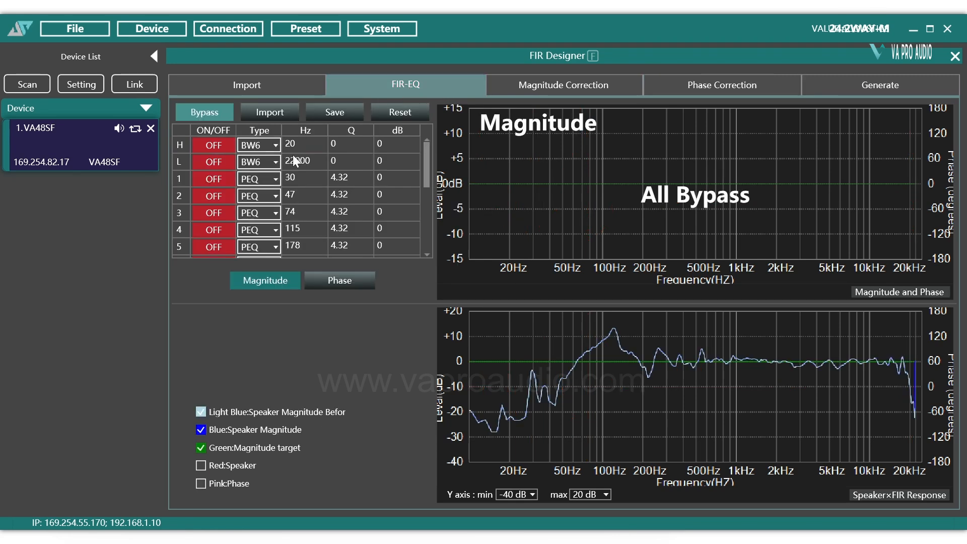
click(727, 81)
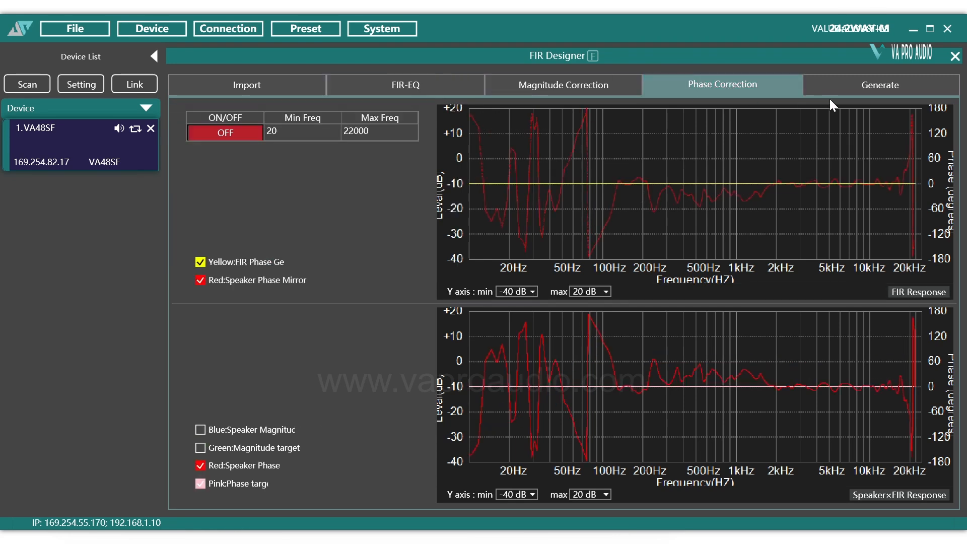
click(834, 94)
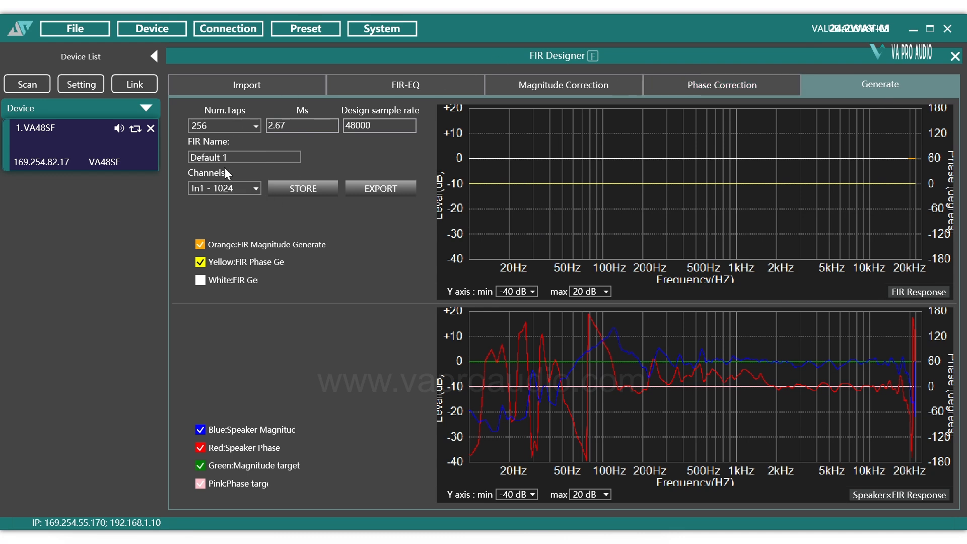
click(243, 188)
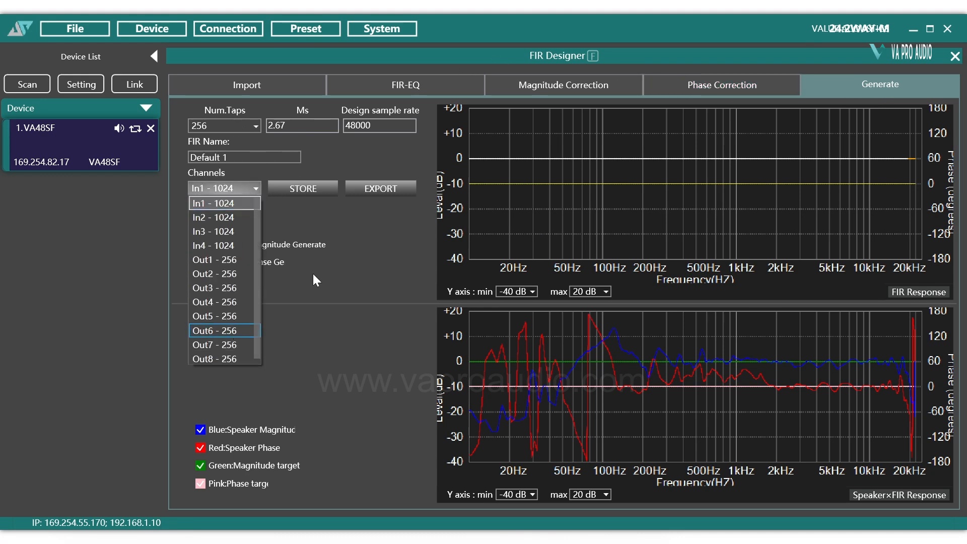
click(326, 236)
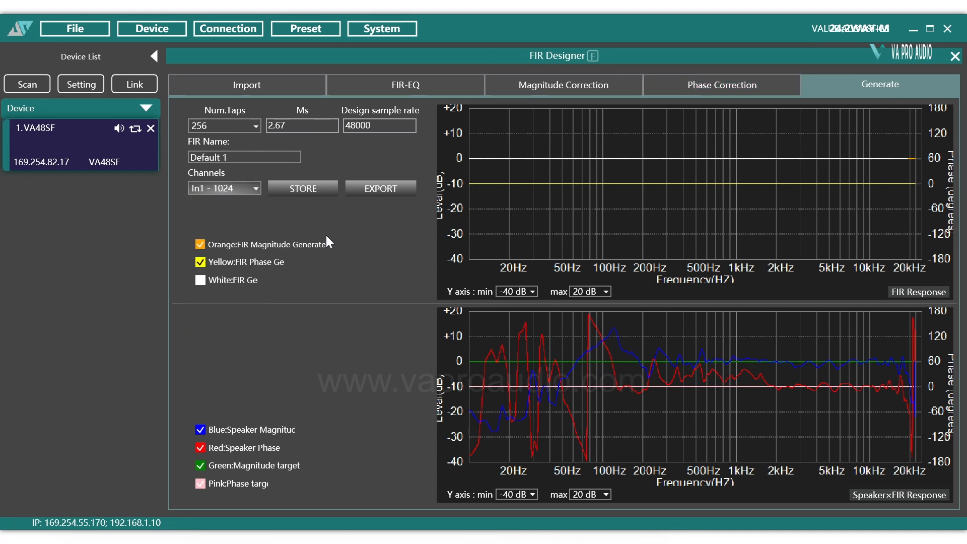
- Close the FIR Designer and show the output FIR settings
click(954, 57)
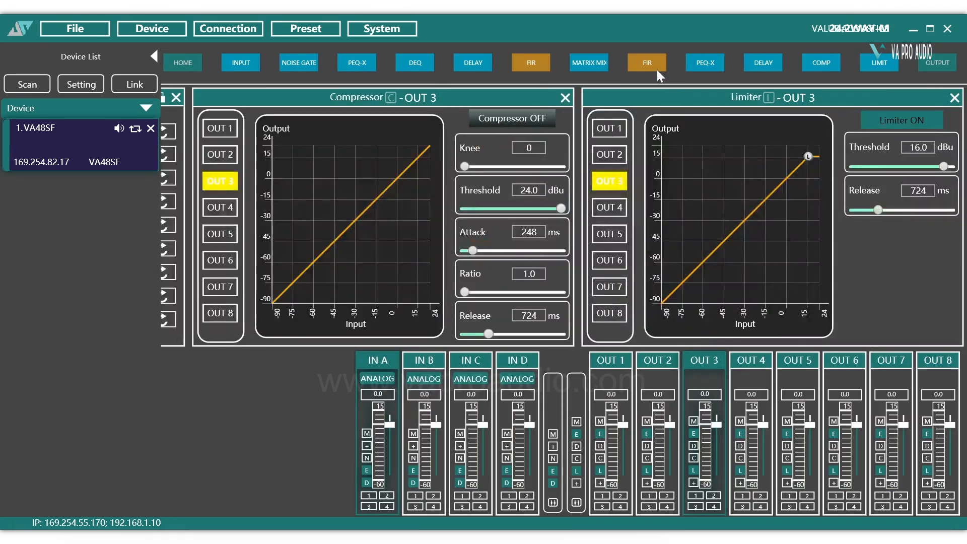
click(648, 64)
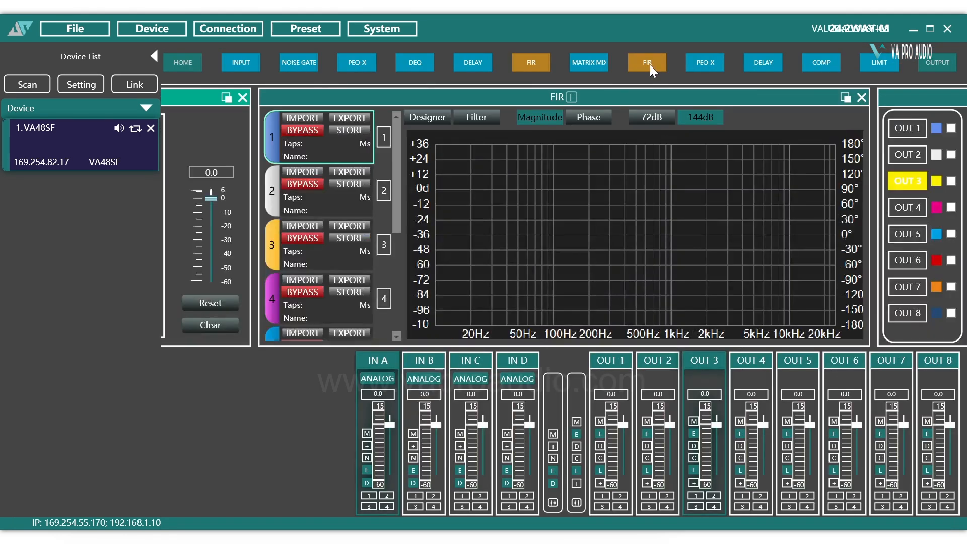